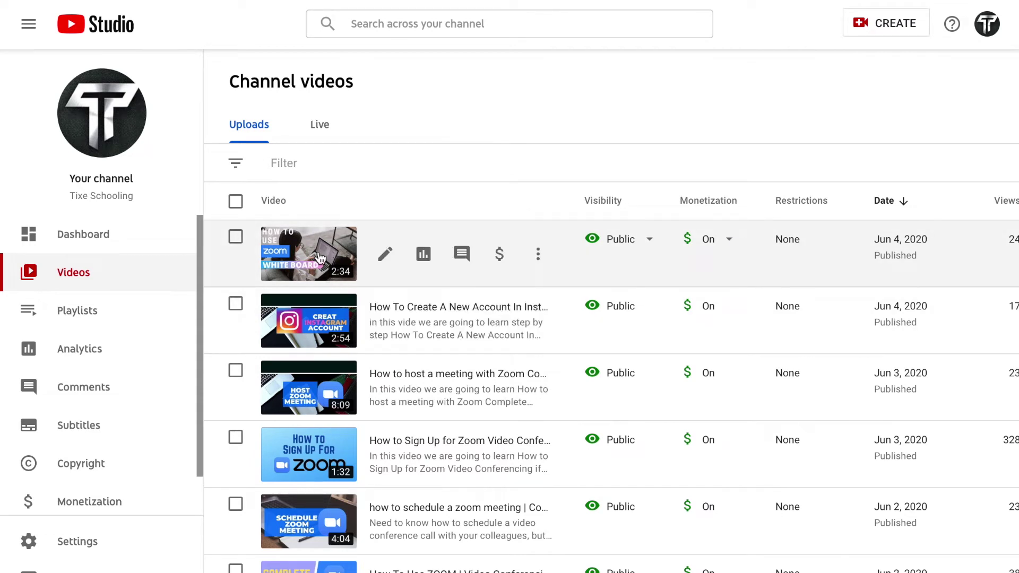
# Open the End screen editor for the How to Use Whiteboard in Zoom Complete Tutorial video
pyautogui.click(328, 270)
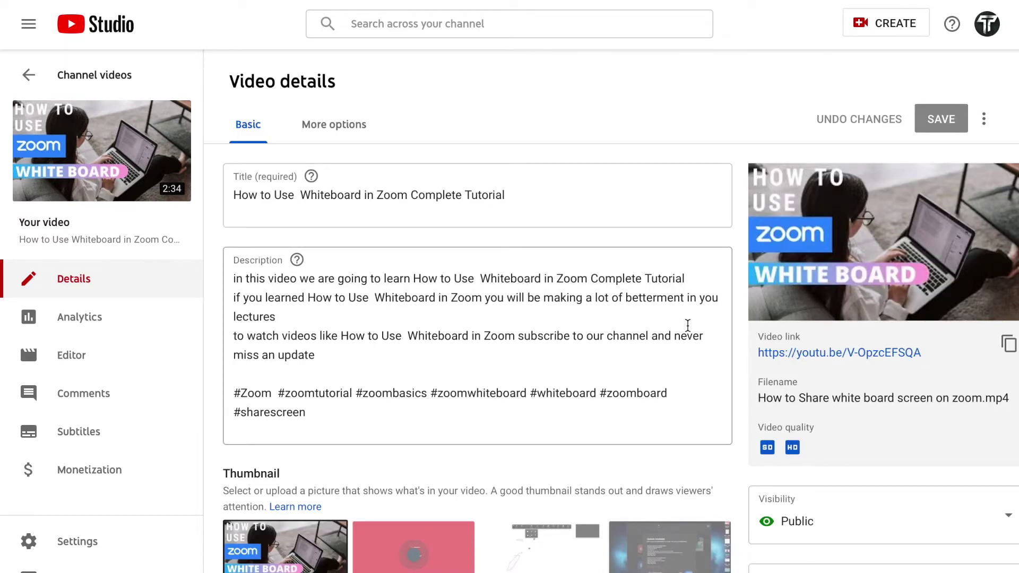
pyautogui.scroll(-5, 688, 325)
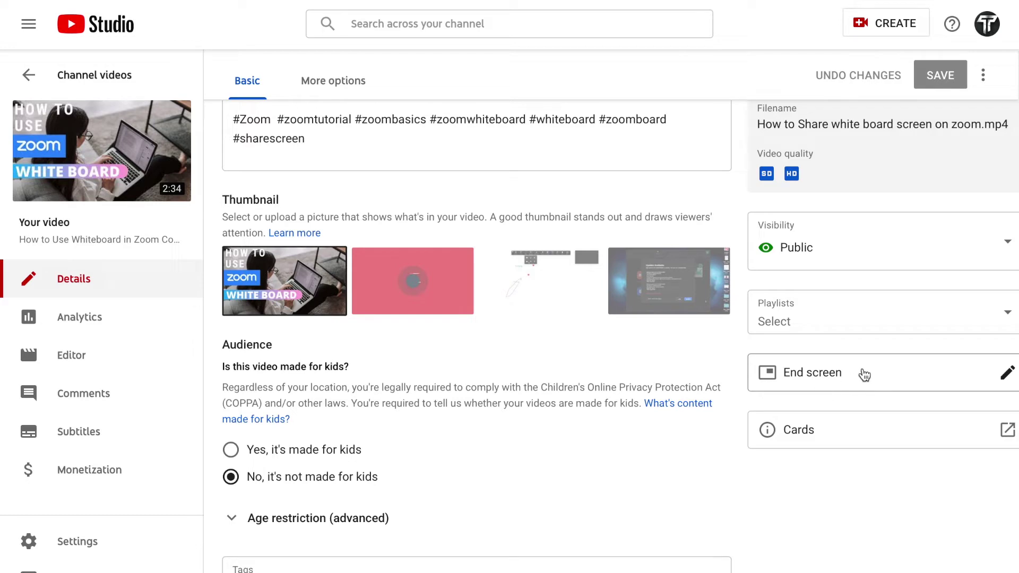
pyautogui.click(862, 377)
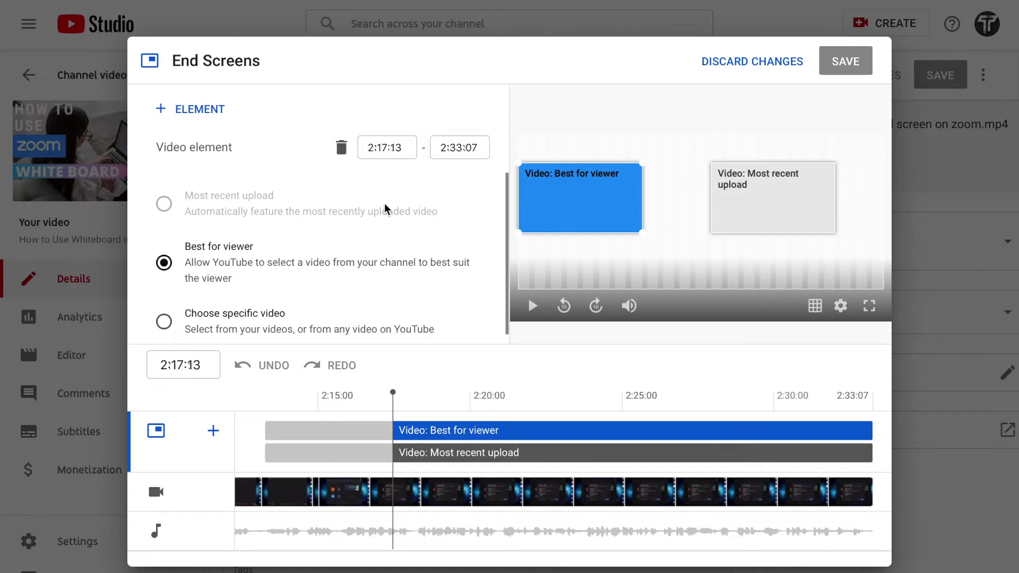
# Delete the Best for viewer and Most recent upload video elements from the end screen
pyautogui.click(343, 154)
pyautogui.click(343, 154)
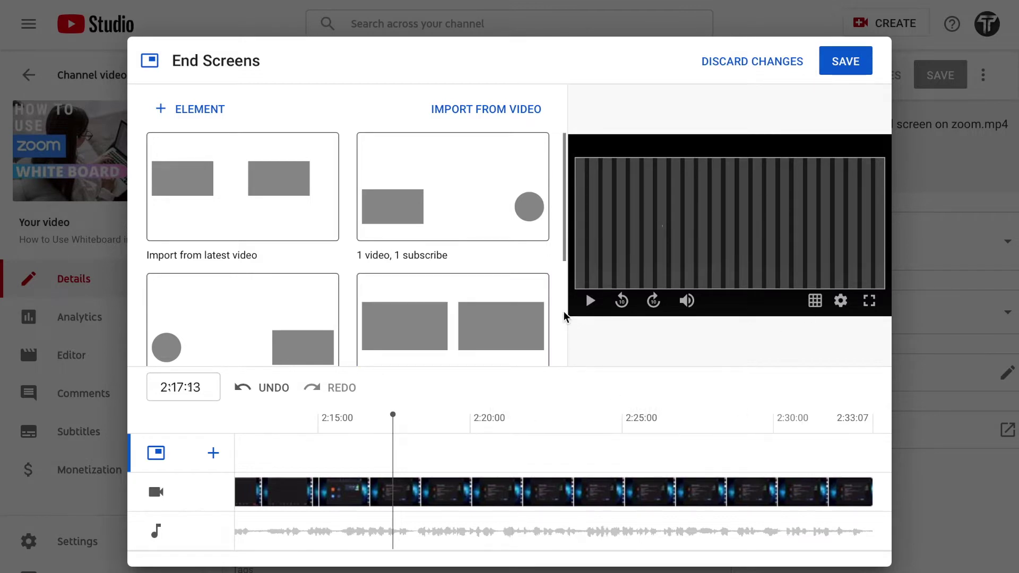
pyautogui.scroll(-2, 512, 301)
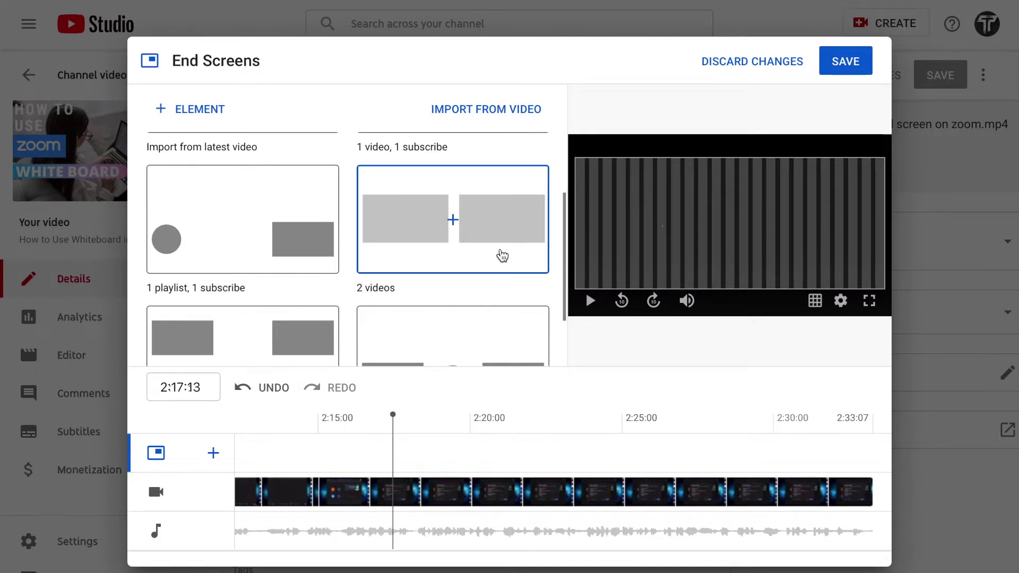
pyautogui.scroll(-2, 488, 249)
pyautogui.scroll(2, 446, 260)
pyautogui.scroll(2, 413, 268)
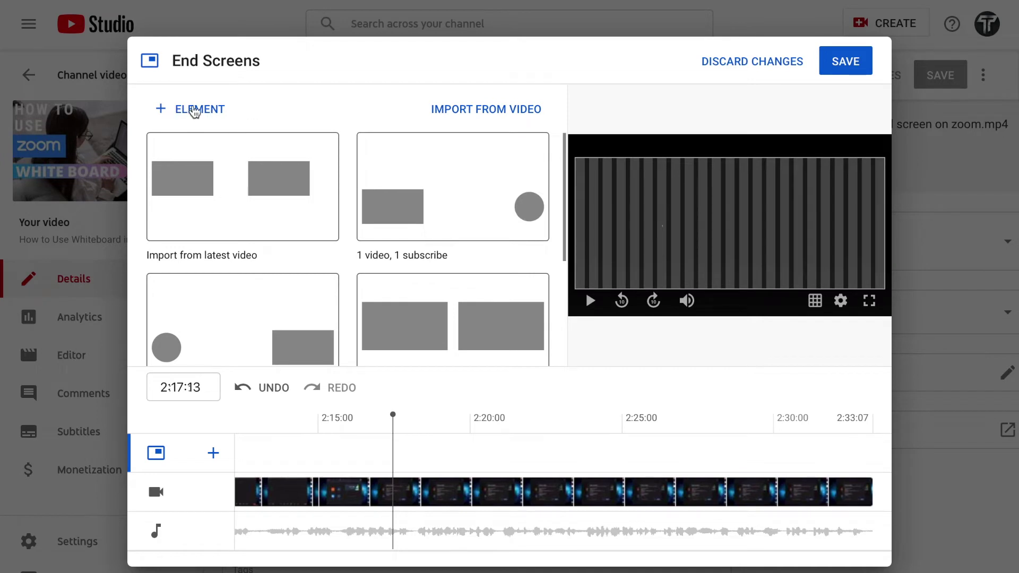
# Apply the '2 videos' template to add Best for viewer and Most recent upload elements
pyautogui.click(202, 108)
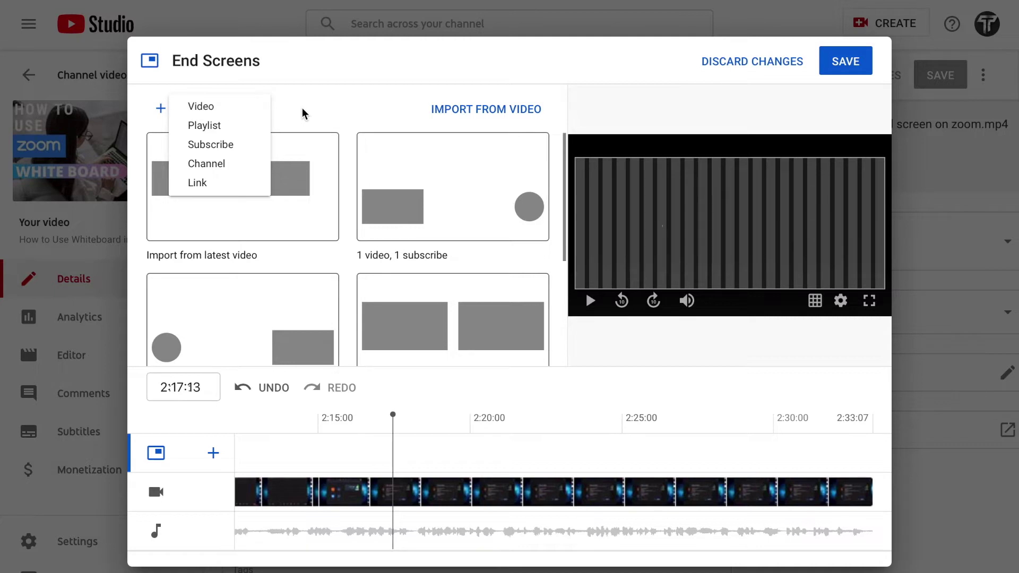
pyautogui.click(349, 107)
pyautogui.click(472, 322)
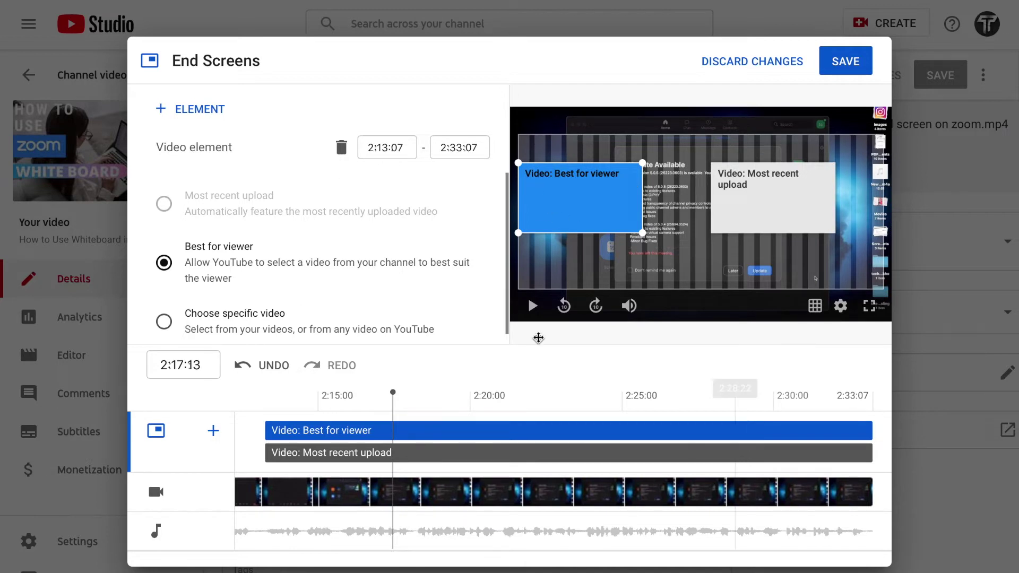
# Select the Most recent upload element and save the two-video end screen
pyautogui.scroll(-1, 281, 291)
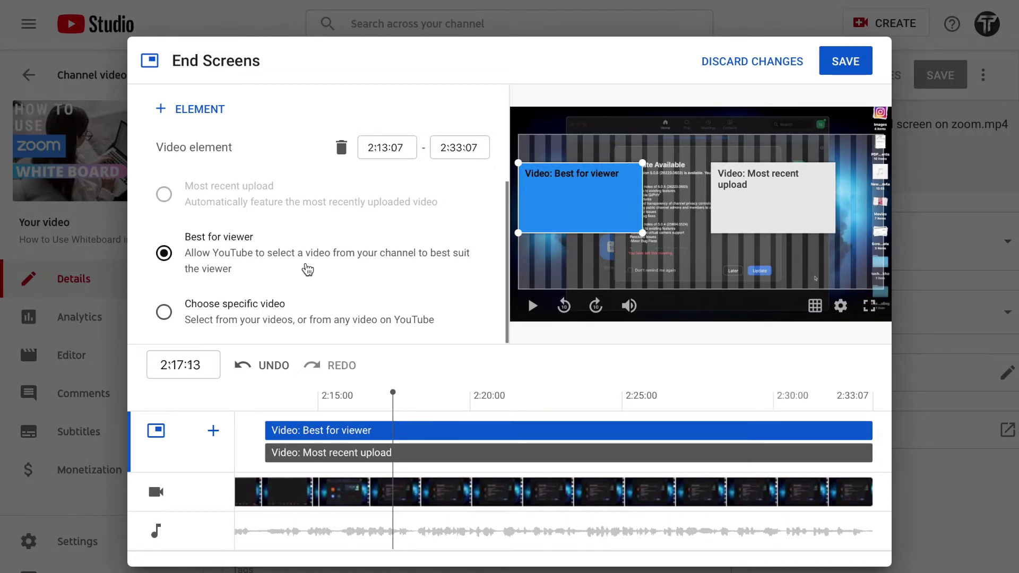
pyautogui.click(185, 111)
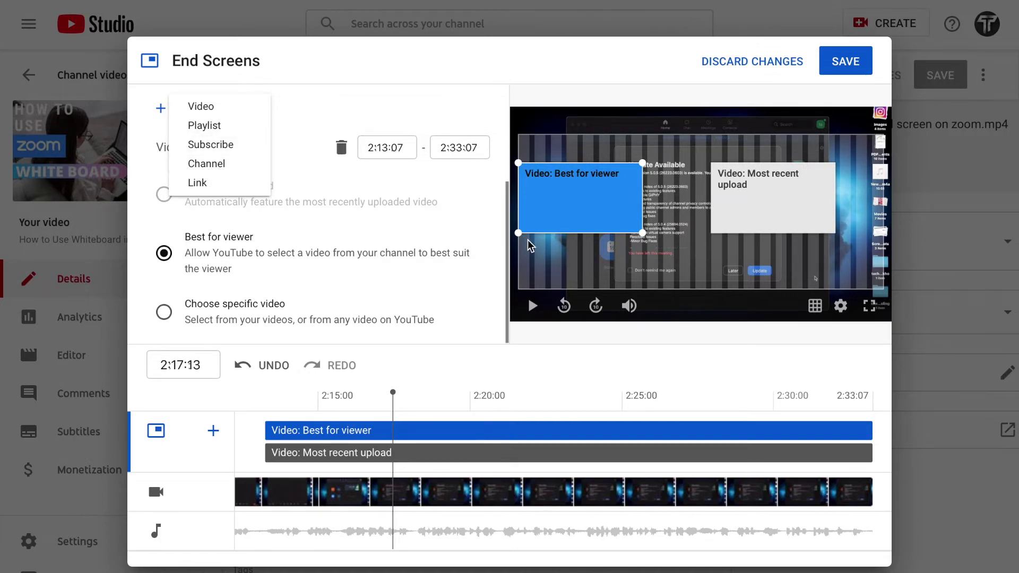
pyautogui.click(775, 211)
pyautogui.click(775, 211)
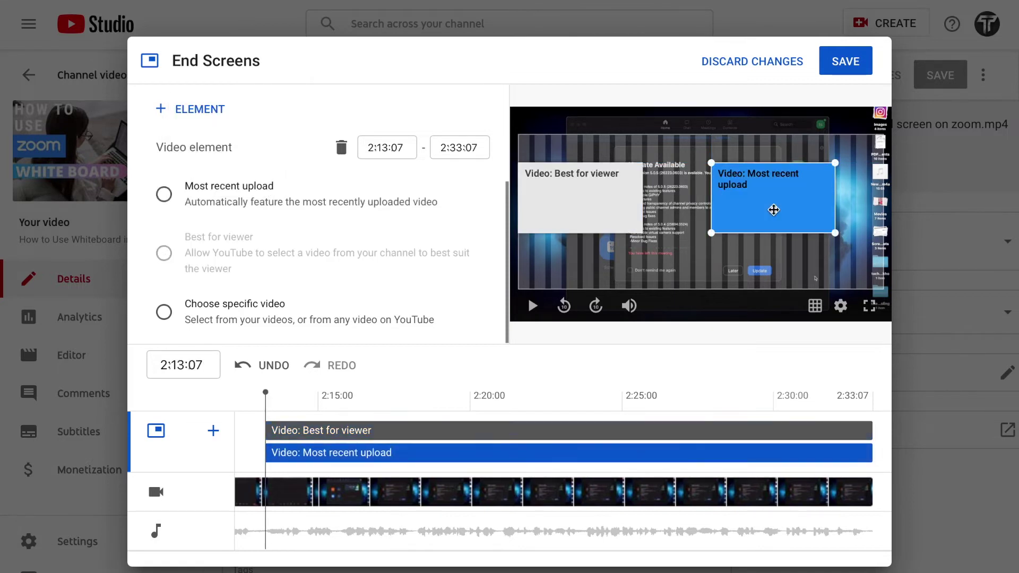
pyautogui.click(206, 115)
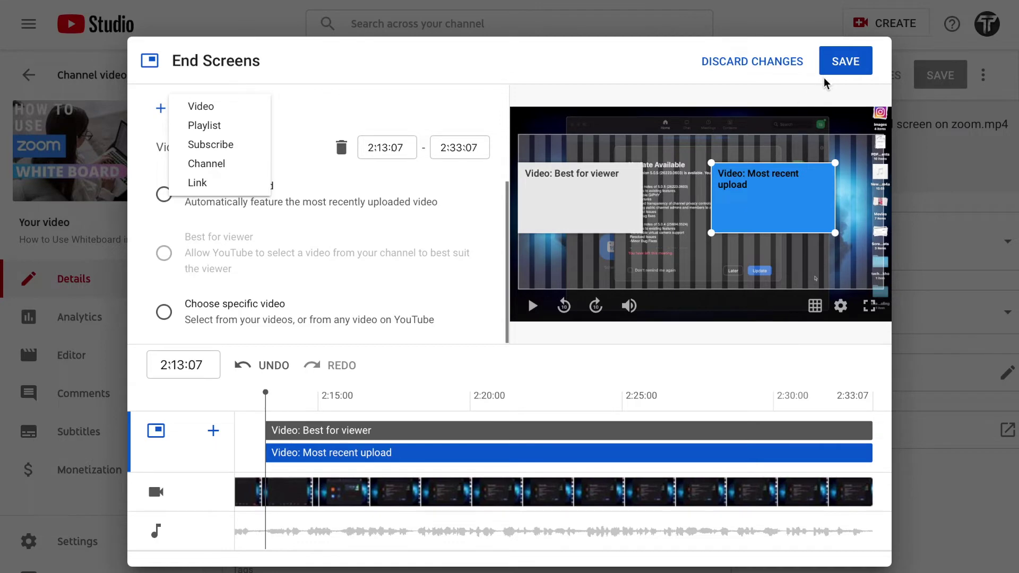
pyautogui.click(838, 63)
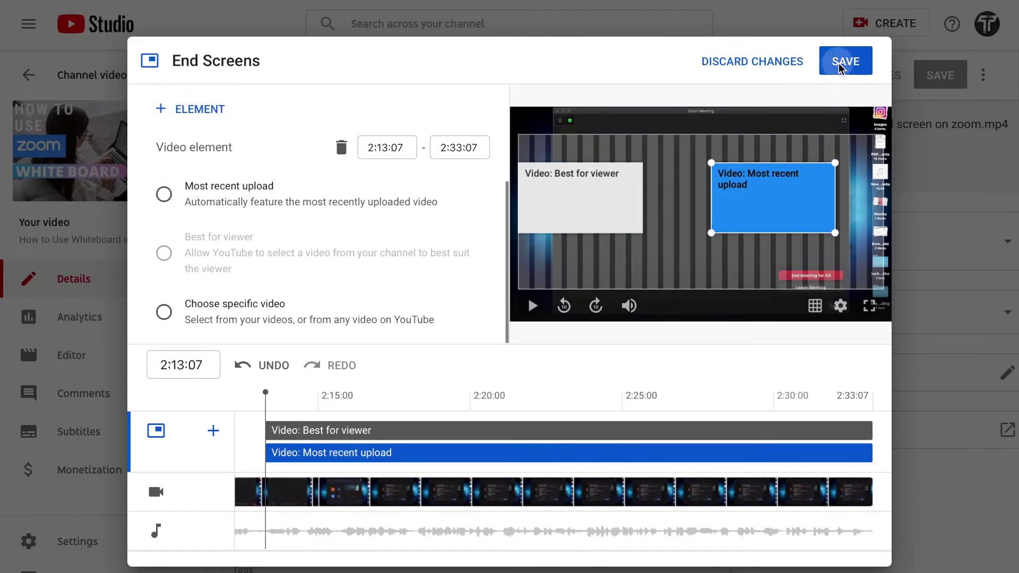
pyautogui.click(838, 62)
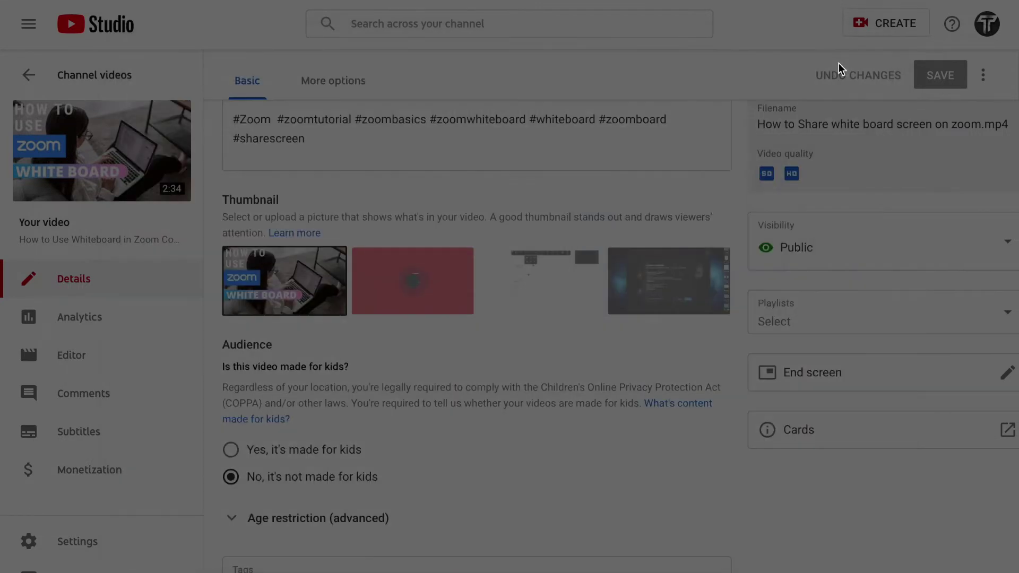
# Start a new video upload via CREATE > Upload videos
pyautogui.scroll(1, 629, 255)
pyautogui.scroll(4, 630, 255)
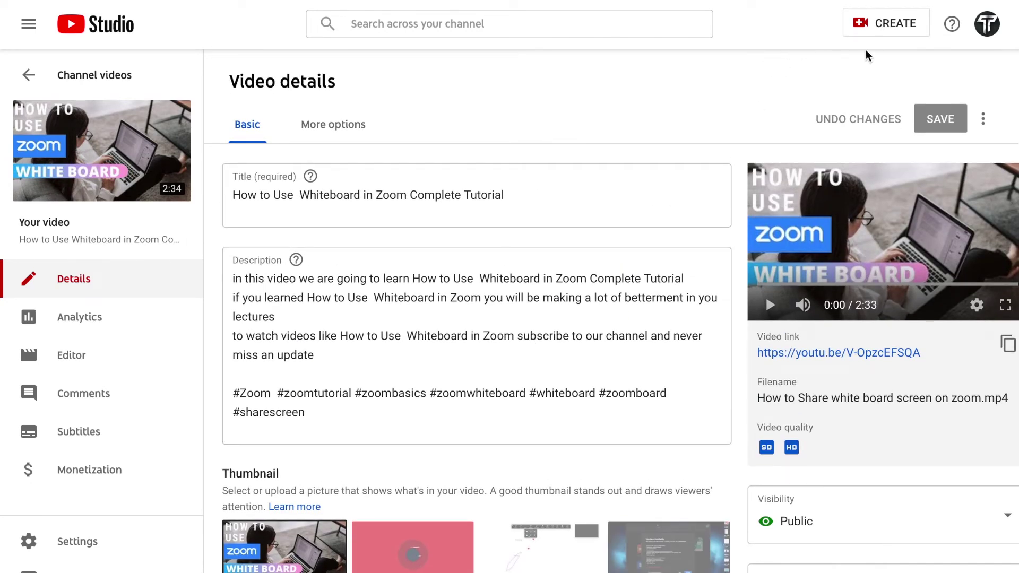
pyautogui.click(885, 26)
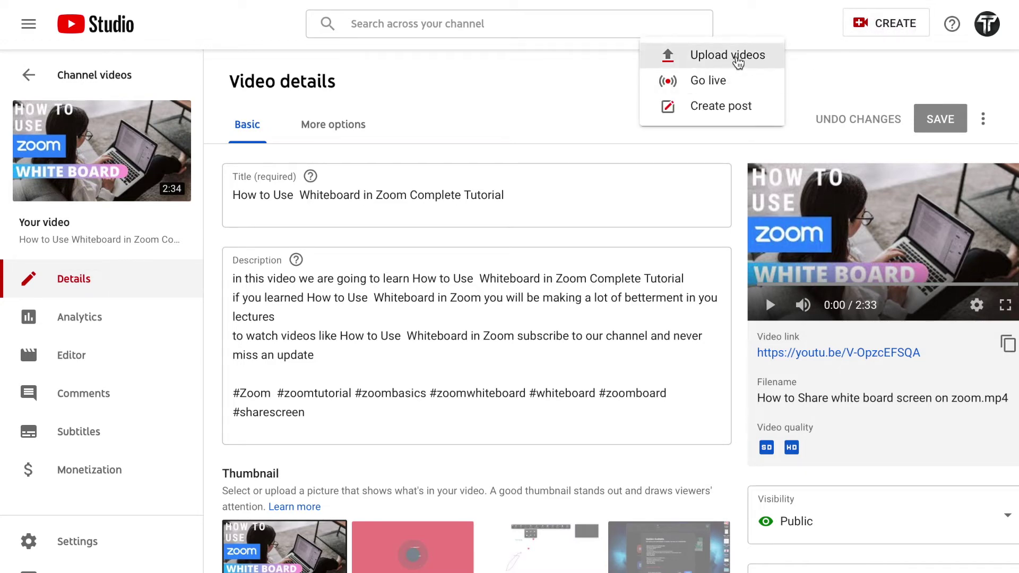
pyautogui.click(737, 62)
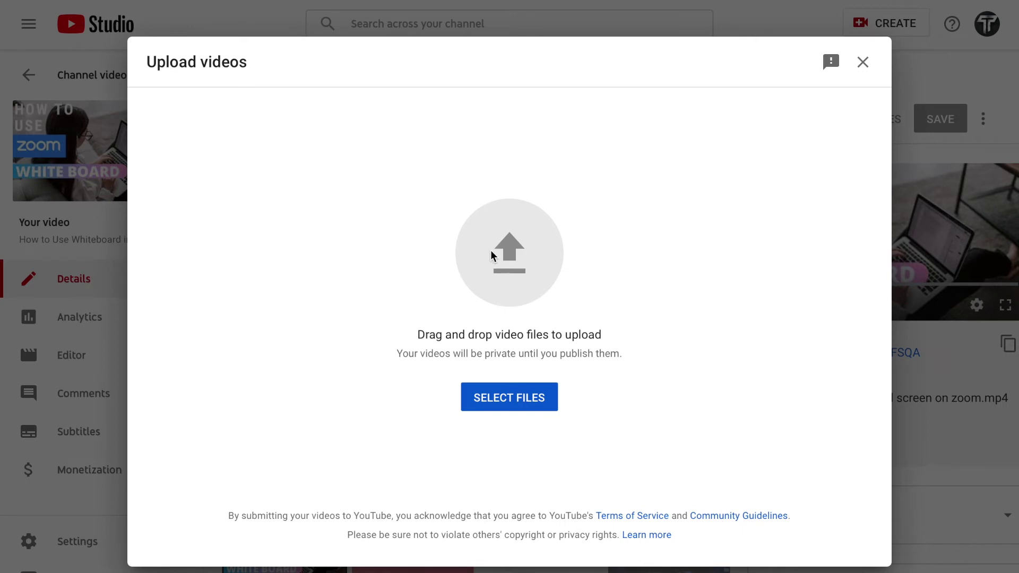
# Upload 'how to scedule a zoom meeting.mp4' from the Recents files
pyautogui.click(465, 261)
pyautogui.click(272, 64)
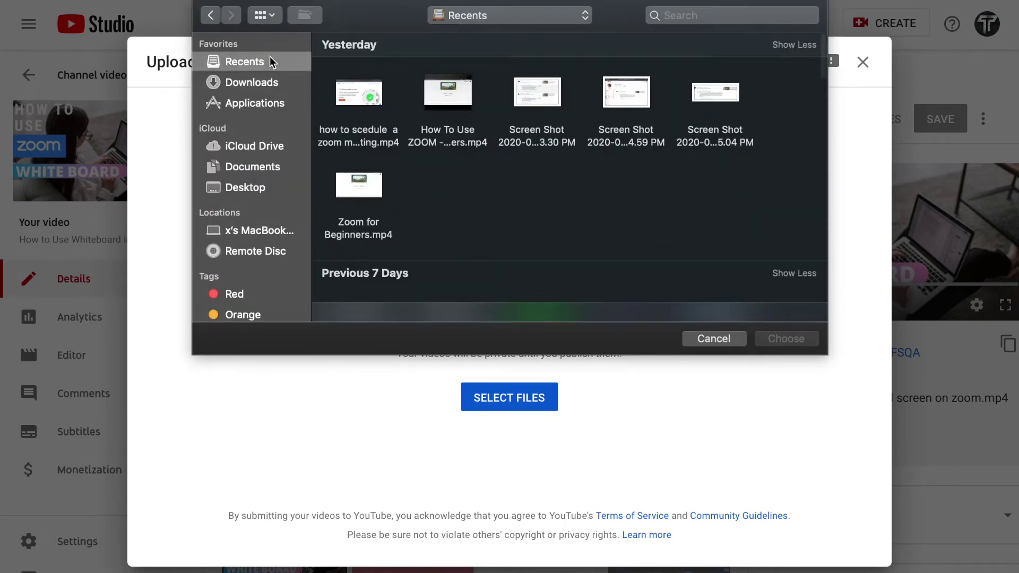
pyautogui.click(342, 100)
pyautogui.press('1')
pyautogui.press('Return')
pyautogui.click(485, 426)
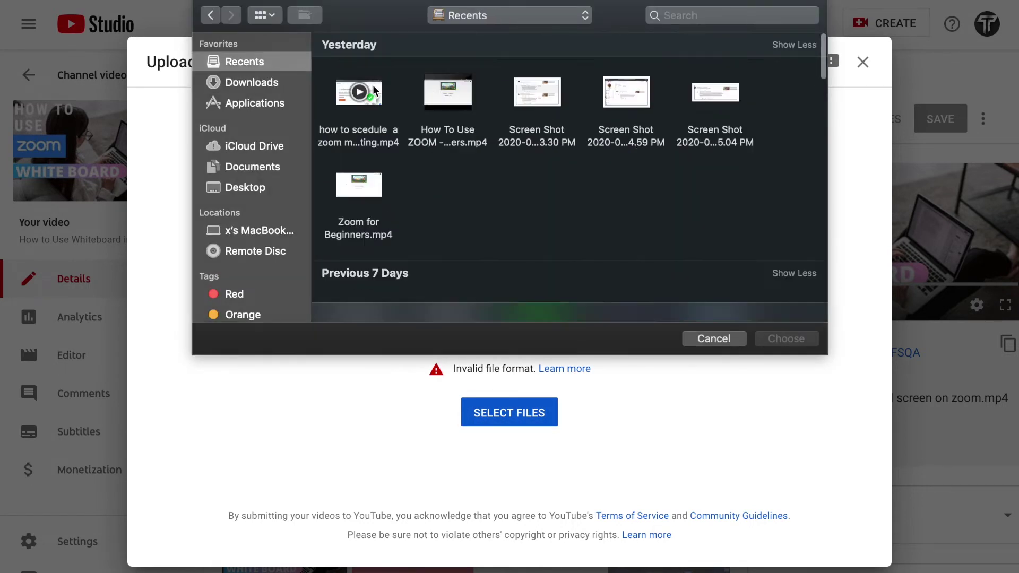
pyautogui.doubleClick(380, 90)
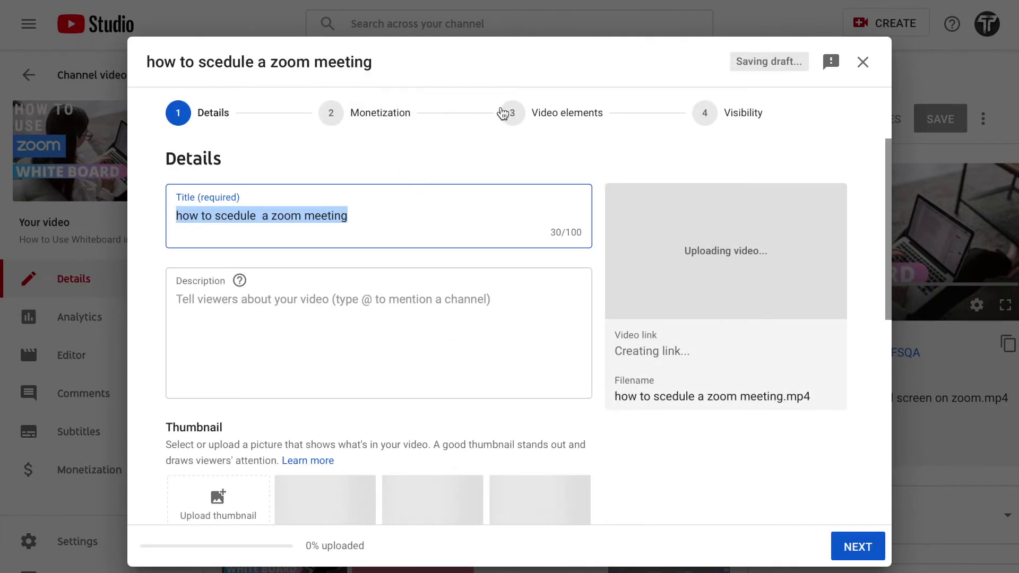
# Mark the new video as not made for kids and go to the Monetization step
pyautogui.scroll(-6, 312, 343)
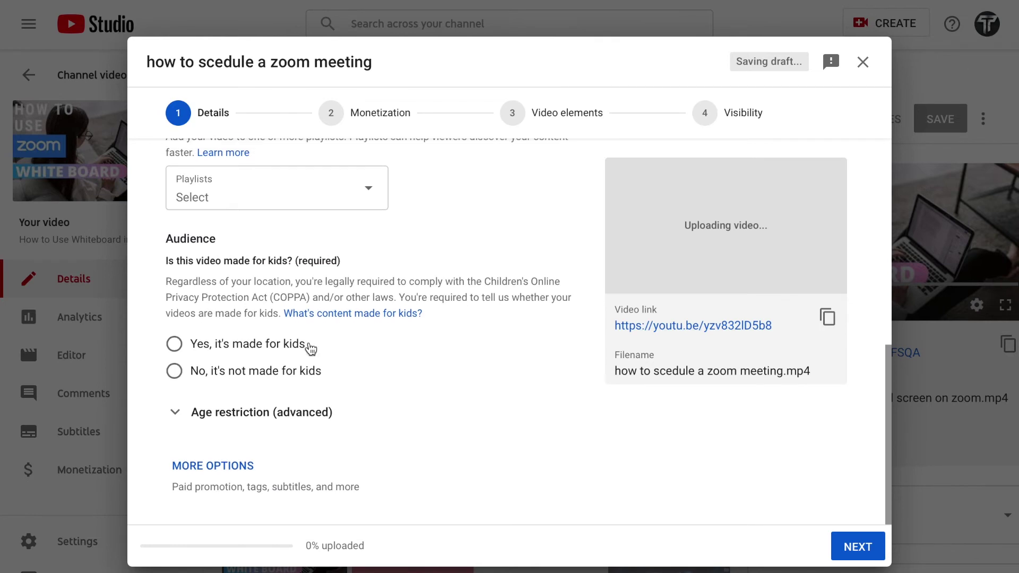
pyautogui.click(258, 377)
pyautogui.click(347, 138)
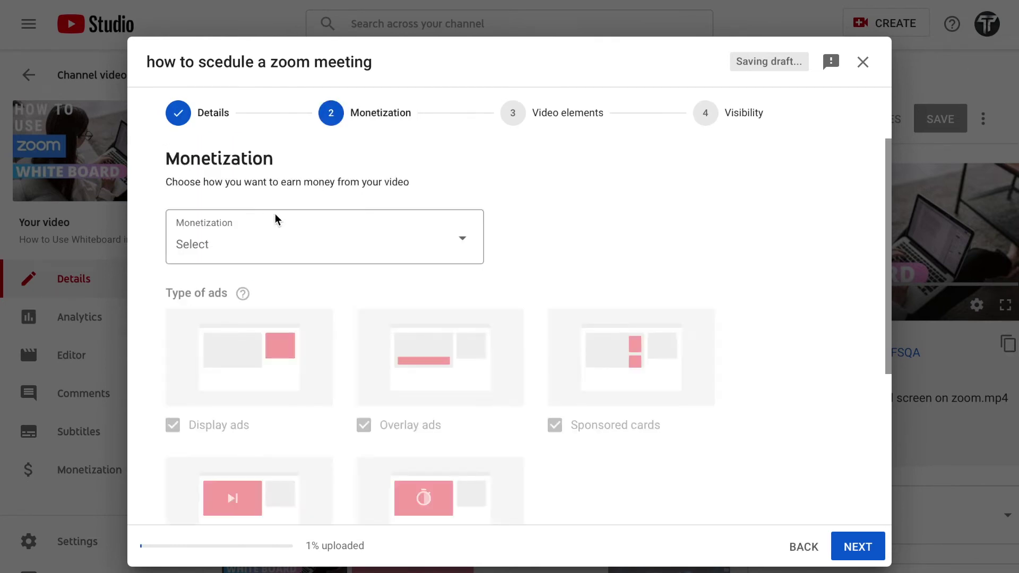
# Set monetization to On, confirm with DONE, and advance to Video elements
pyautogui.click(249, 259)
pyautogui.click(217, 237)
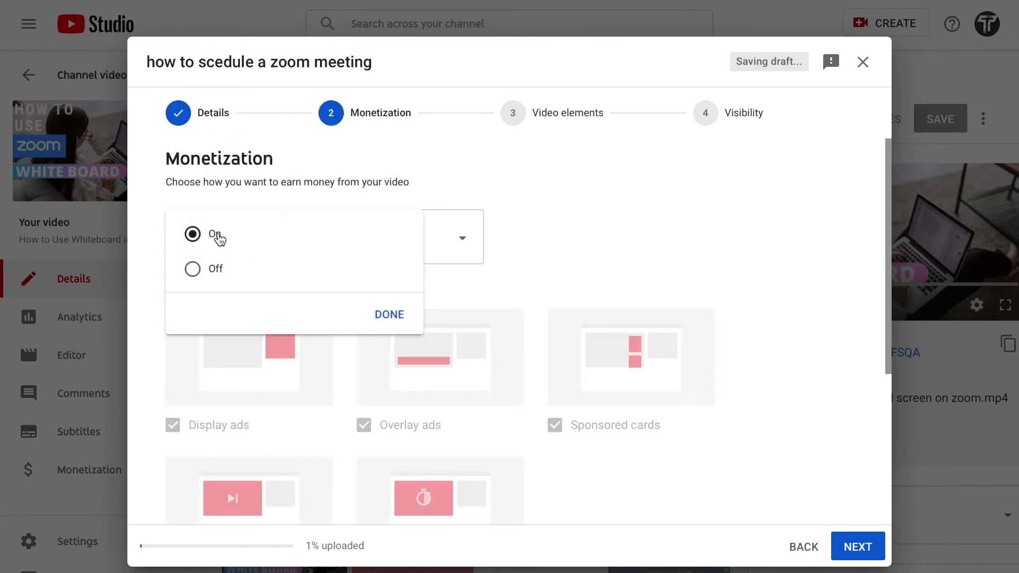
pyautogui.click(545, 134)
pyautogui.click(307, 239)
pyautogui.click(195, 233)
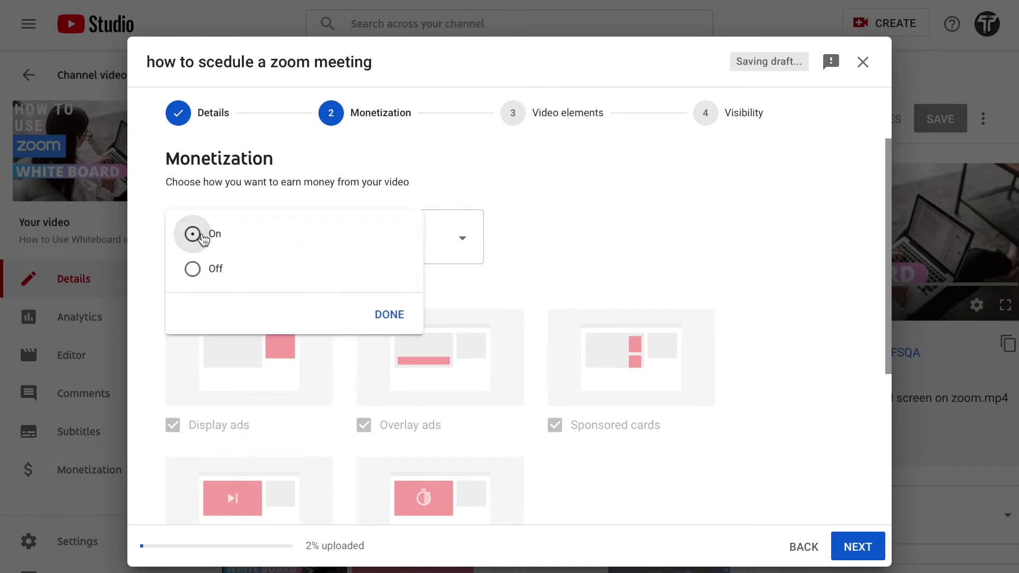
pyautogui.click(610, 112)
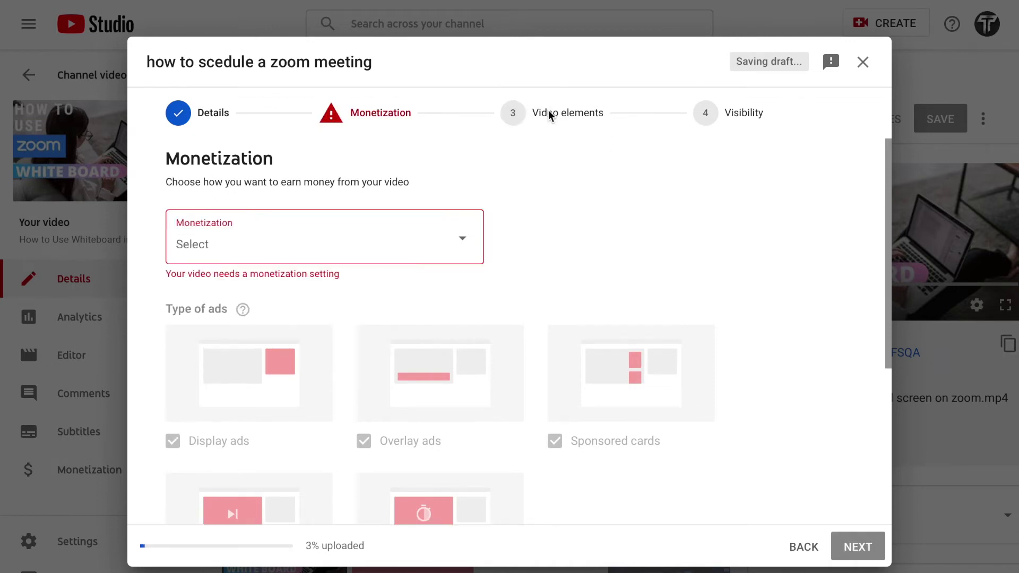
pyautogui.click(374, 241)
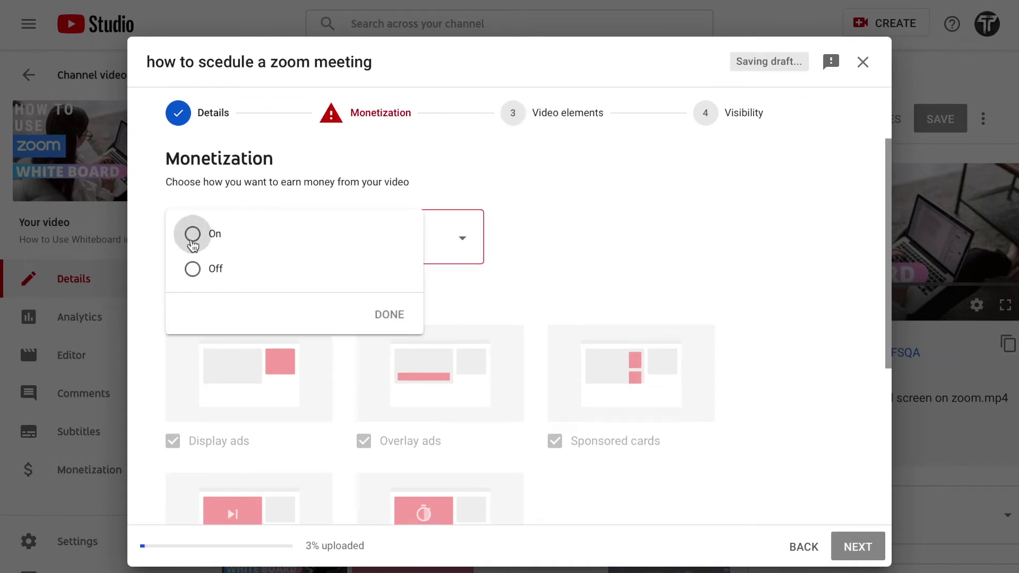
pyautogui.click(194, 236)
pyautogui.click(389, 315)
pyautogui.click(568, 108)
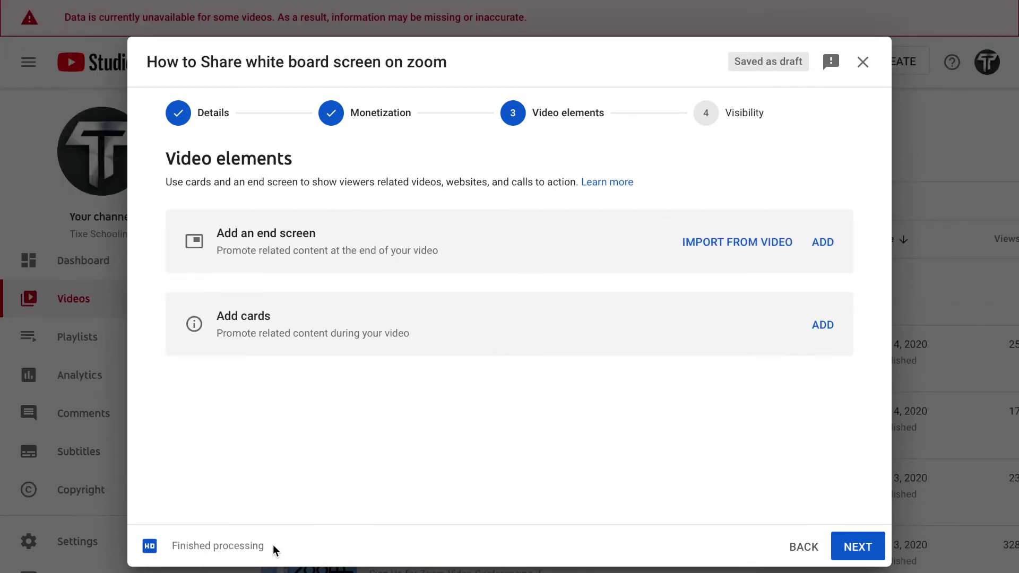
# Add an end screen to the new upload from the Video elements step
pyautogui.tripleClick(173, 547)
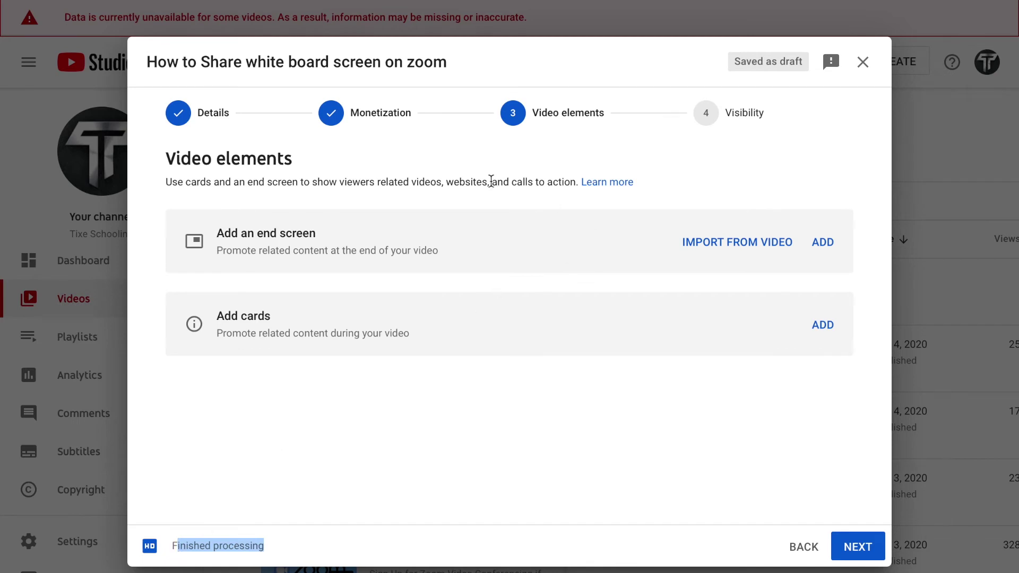
pyautogui.click(829, 248)
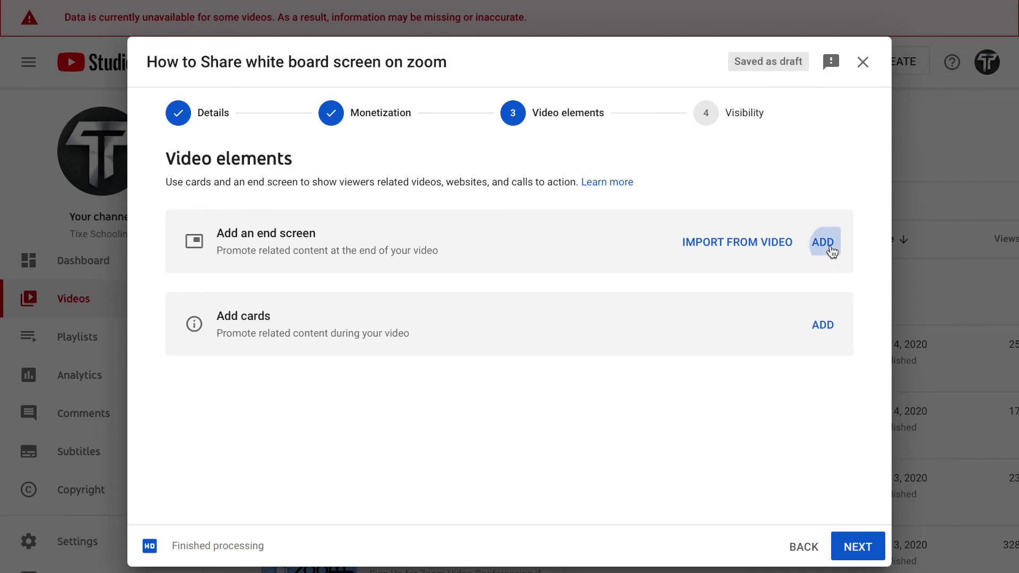
pyautogui.scroll(-2, 328, 139)
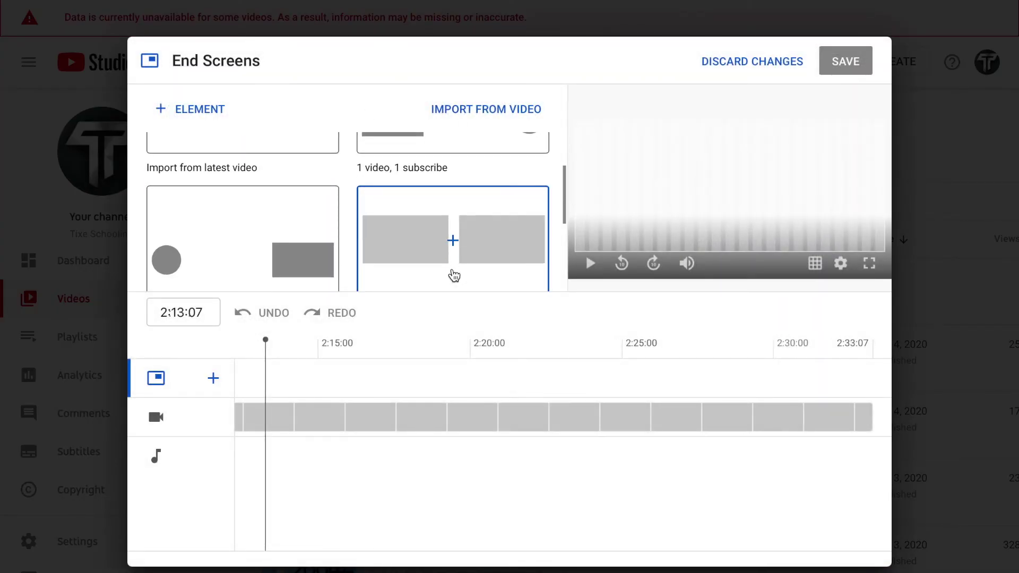
# Apply the two-video template, then add a Video element for a specific video
pyautogui.click(453, 237)
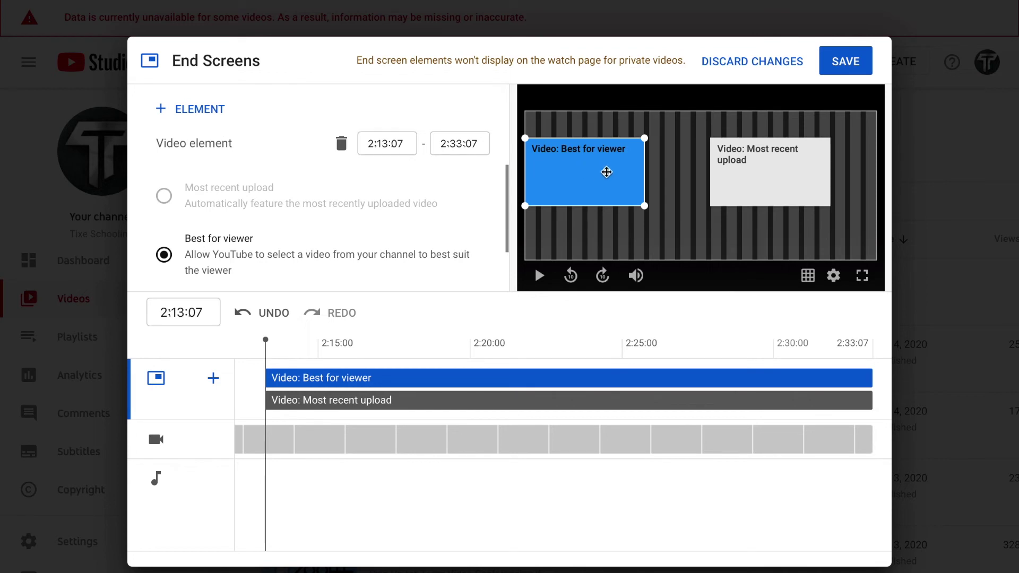
pyautogui.click(213, 108)
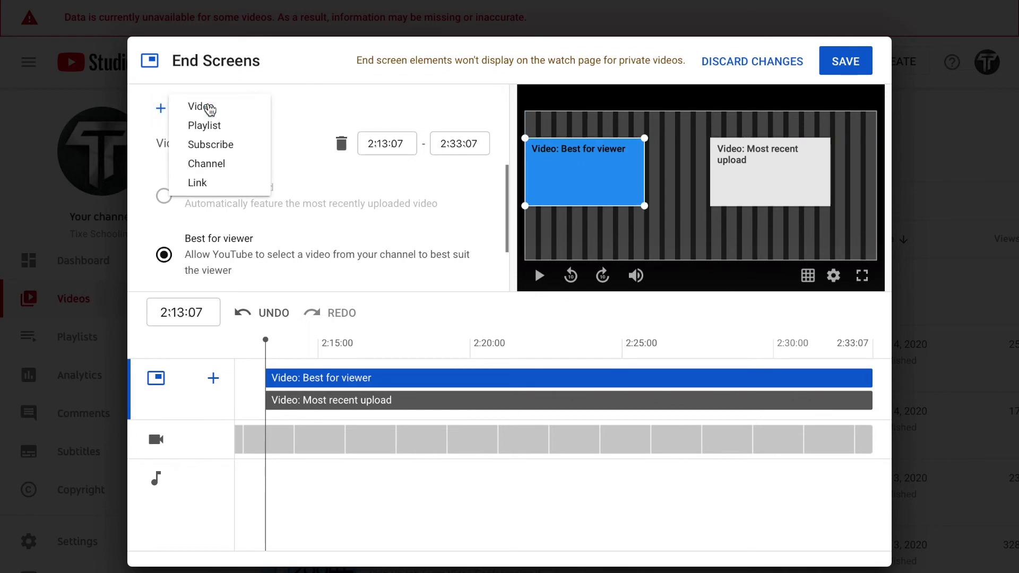
pyautogui.click(212, 110)
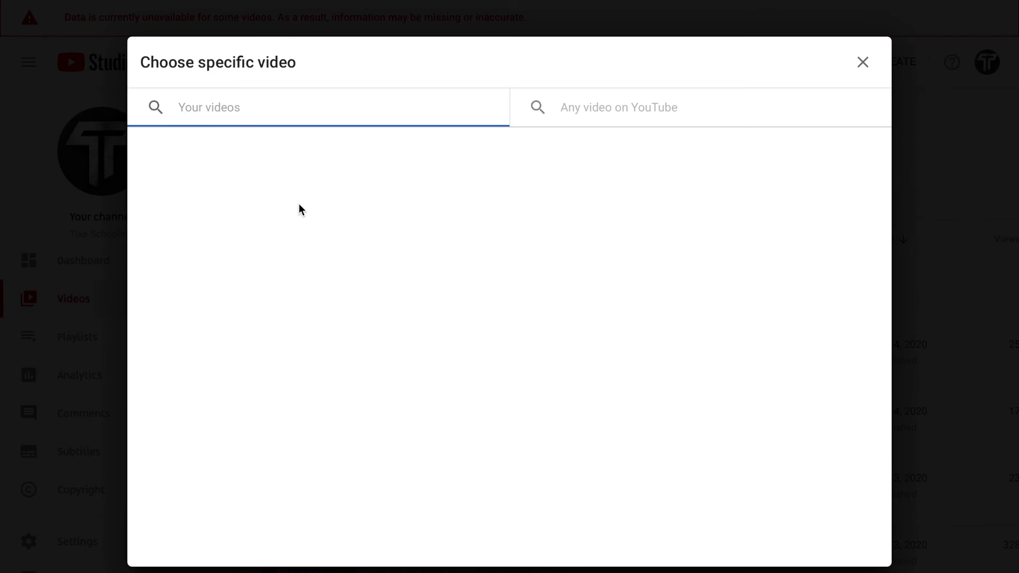
pyautogui.scroll(-2, 308, 175)
pyautogui.scroll(-1, 341, 270)
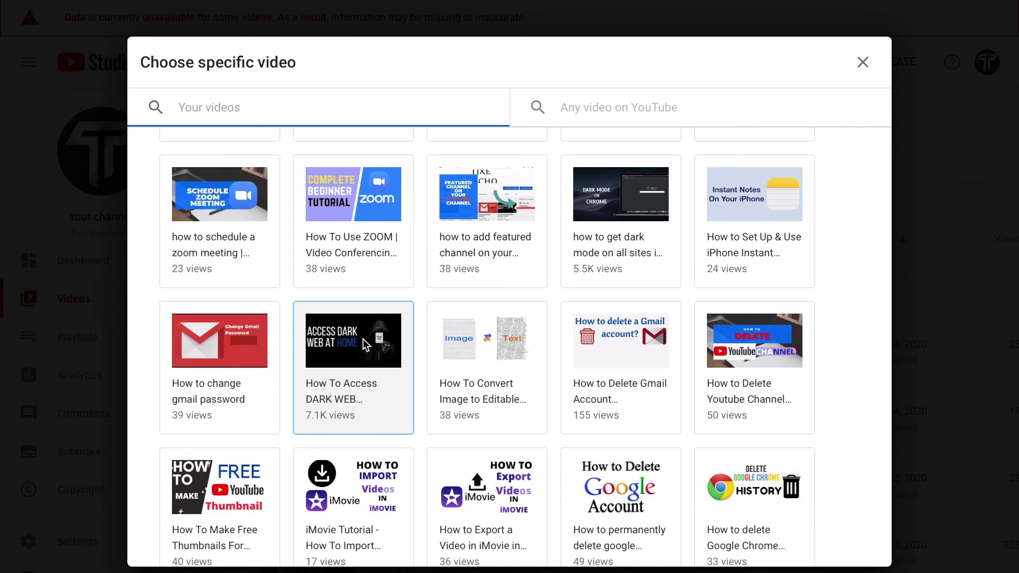
# Pick the How To Access DARK WEB video and rearrange the element boxes in the preview
pyautogui.click(336, 356)
pyautogui.moveTo(609, 266); pyautogui.dragTo(734, 247)
pyautogui.click(604, 193)
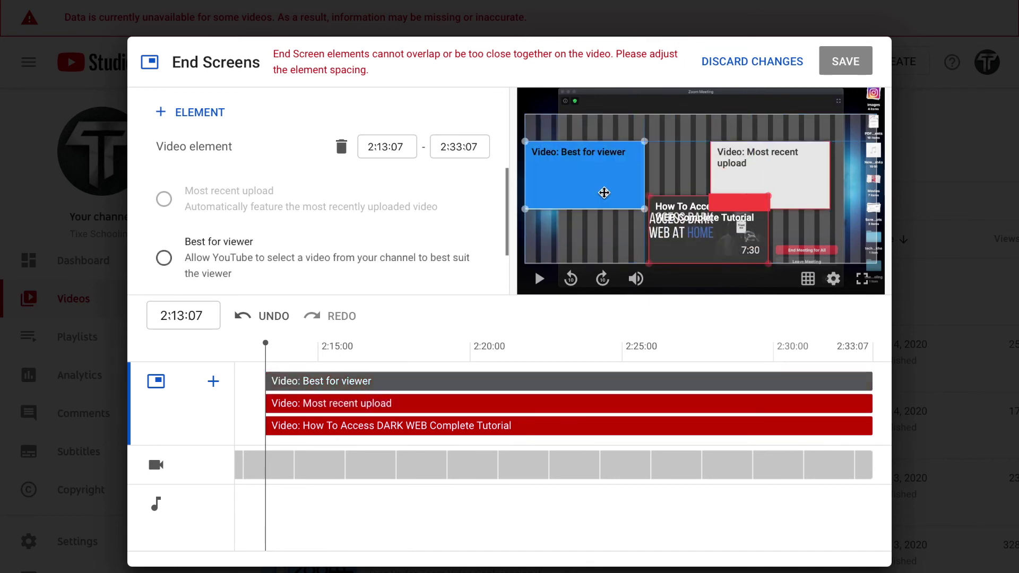
pyautogui.moveTo(604, 192); pyautogui.dragTo(604, 166)
pyautogui.moveTo(691, 216); pyautogui.dragTo(594, 230)
pyautogui.click(622, 379)
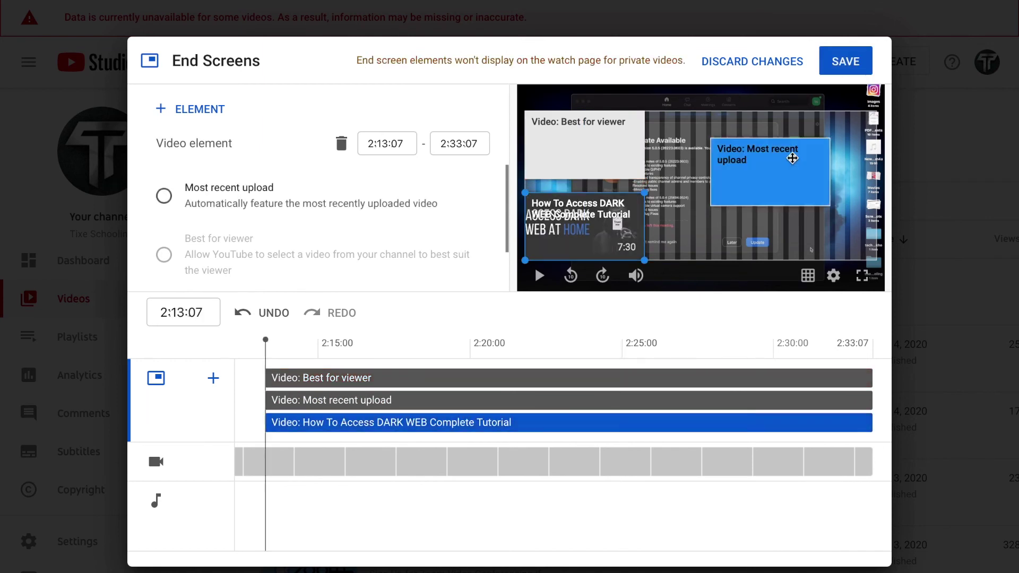
pyautogui.moveTo(792, 158); pyautogui.dragTo(792, 131)
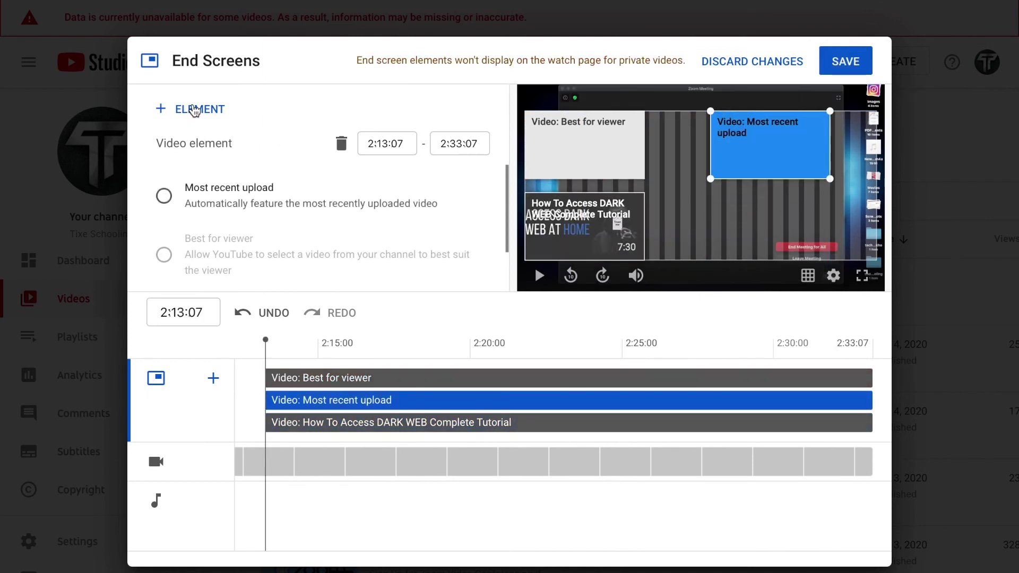
# Delete the Best for viewer element from the end screen
pyautogui.scroll(-3, 277, 256)
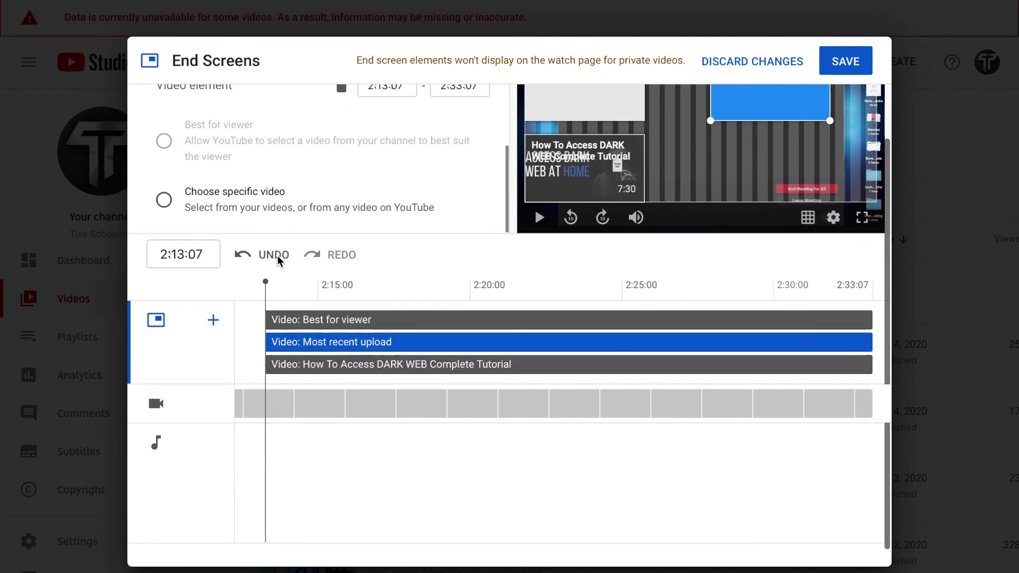
pyautogui.scroll(1, 277, 256)
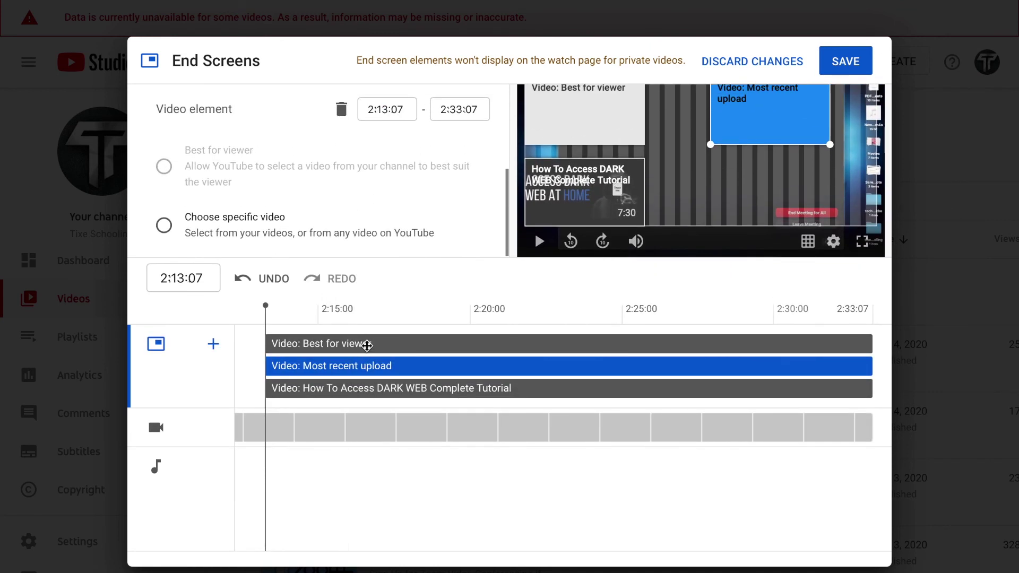
pyautogui.click(352, 341)
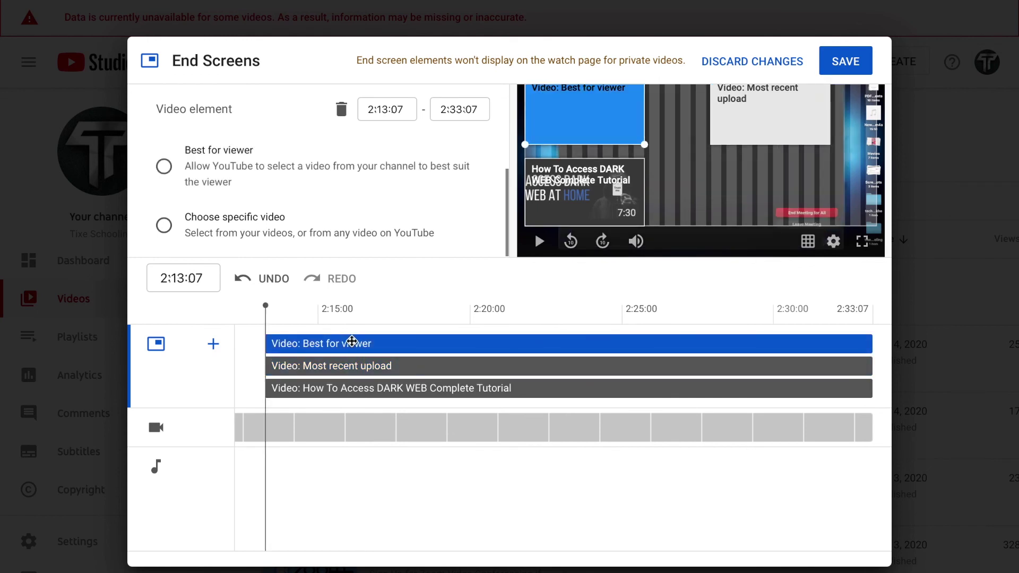
pyautogui.rightClick(352, 342)
pyautogui.click(342, 339)
pyautogui.scroll(1, 341, 326)
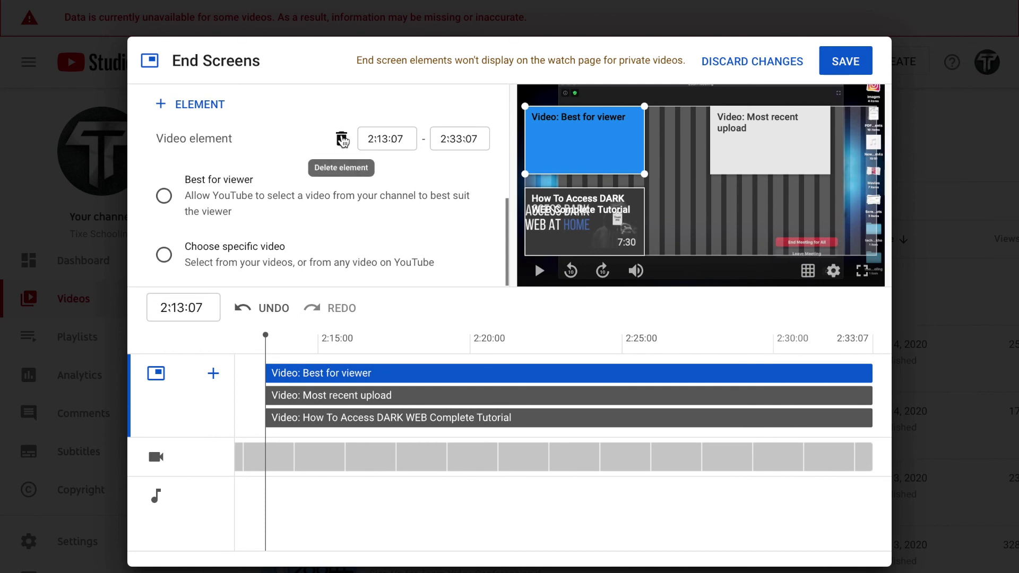
pyautogui.click(342, 140)
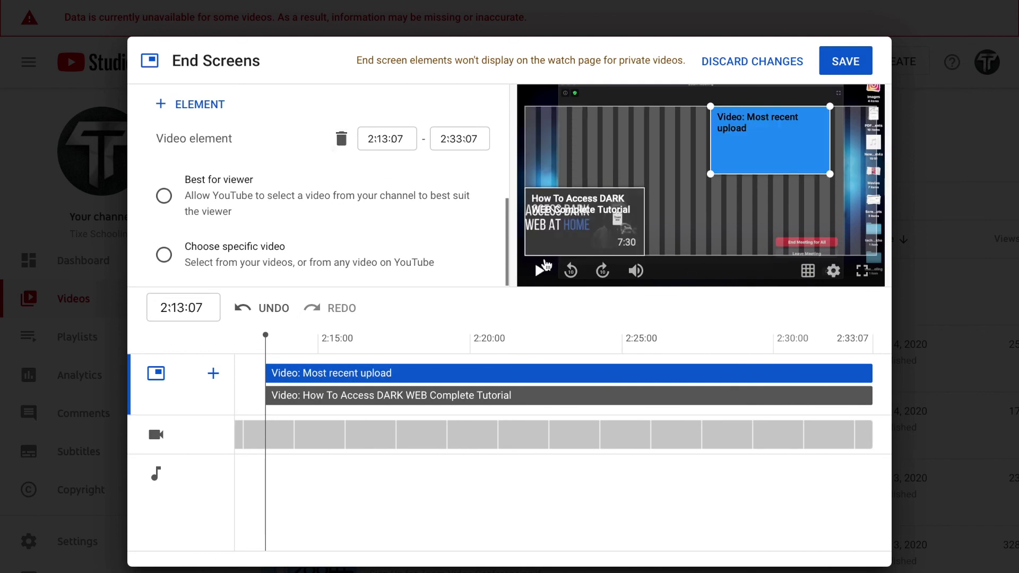